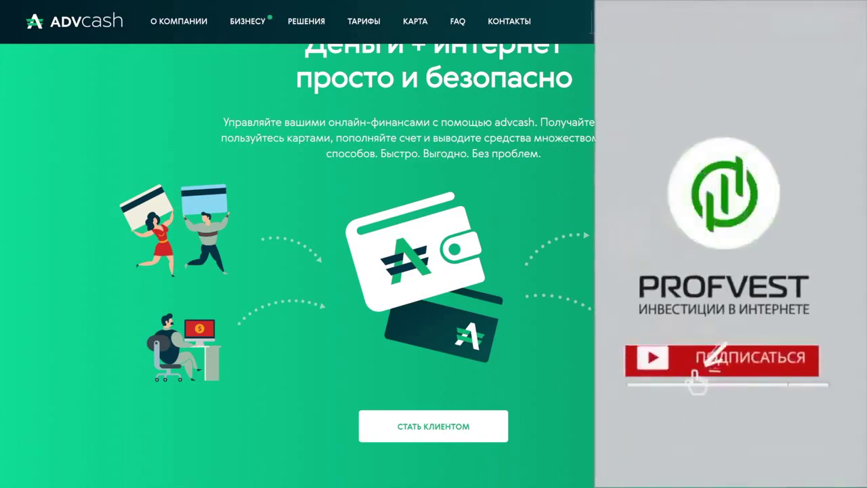
Step: Scroll through the AdvCash home page and bring up the Регистрация sign-up form
scroll(299, 264, down, 3)
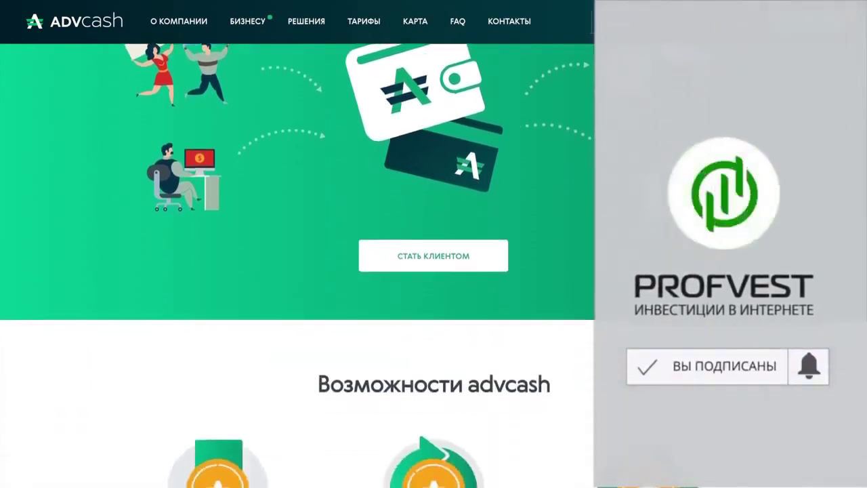
scroll(820, 309, down, 3)
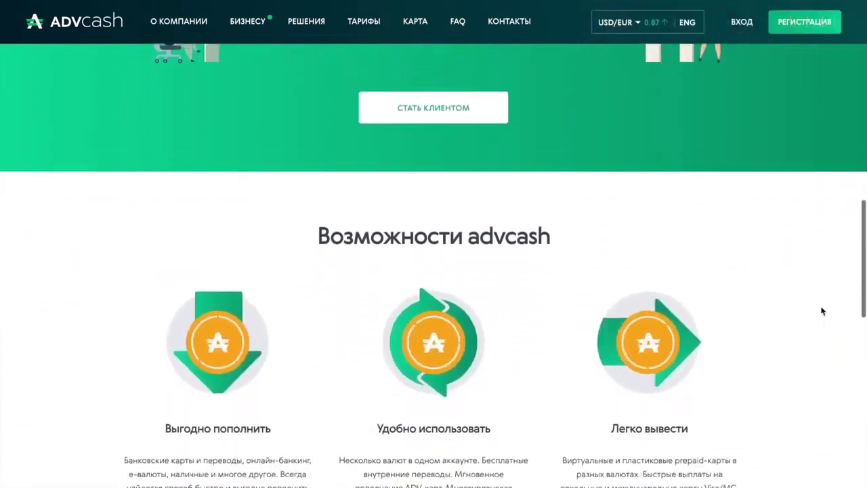
scroll(822, 311, down, 5)
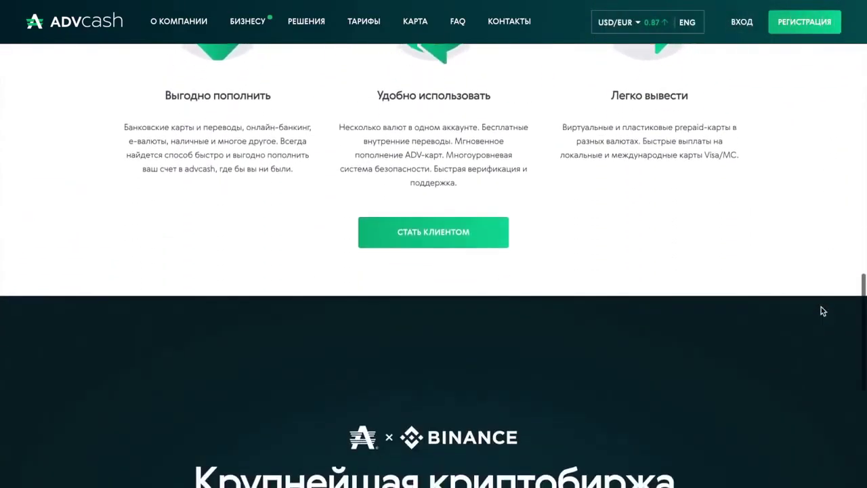
scroll(822, 311, down, 4)
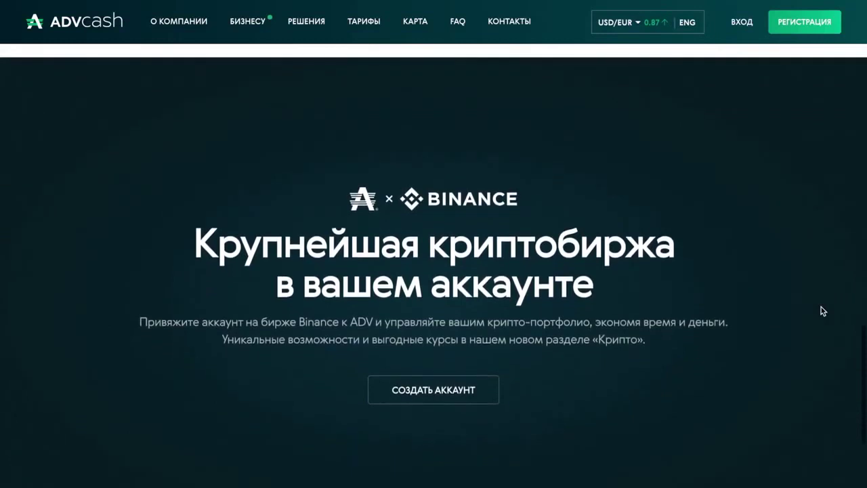
scroll(822, 311, down, 1)
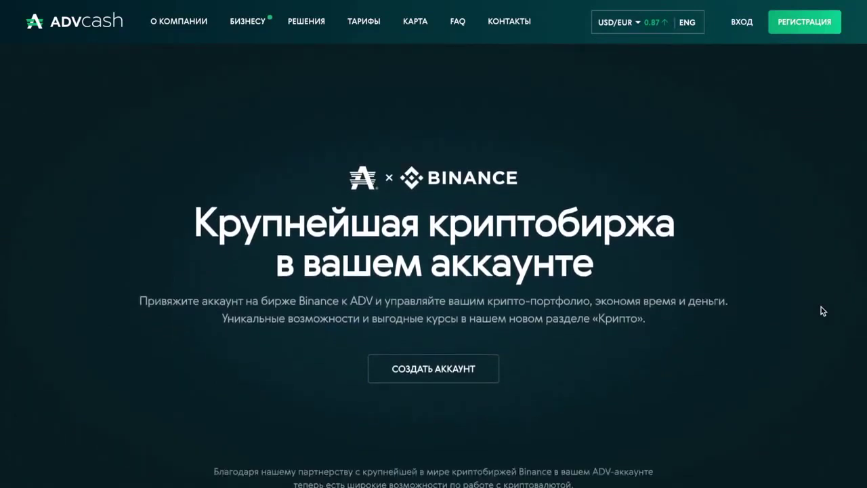
scroll(822, 311, down, 2)
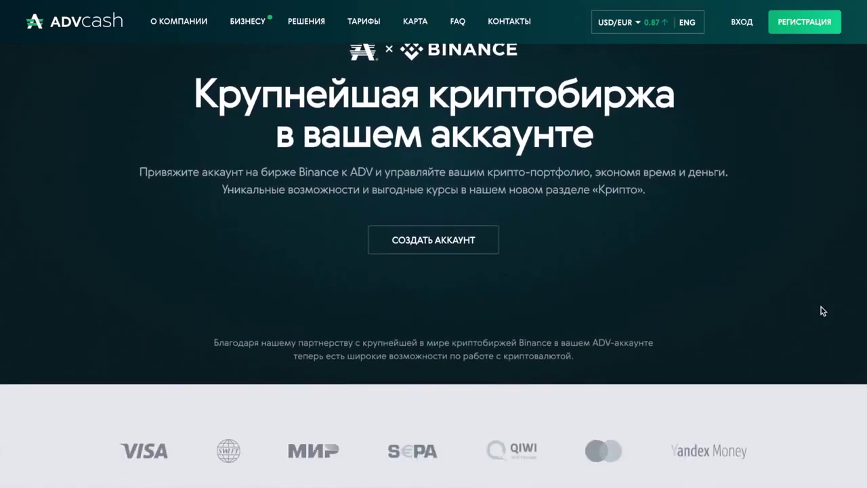
scroll(823, 311, down, 2)
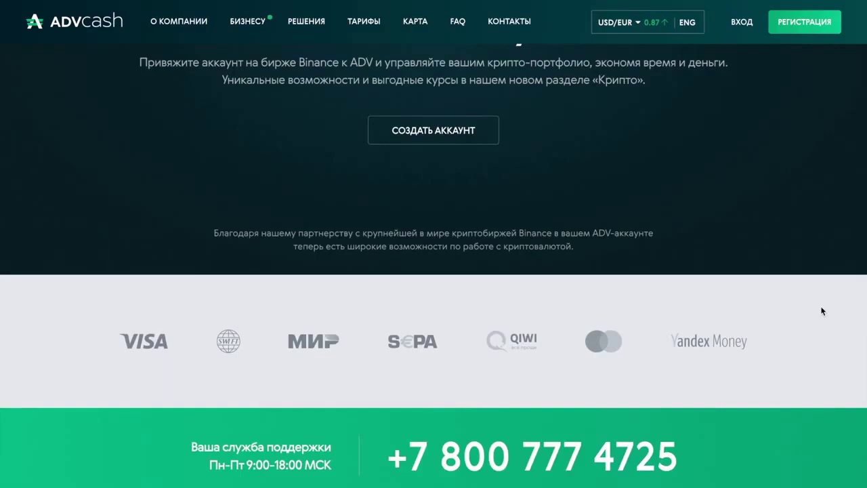
scroll(823, 311, down, 3)
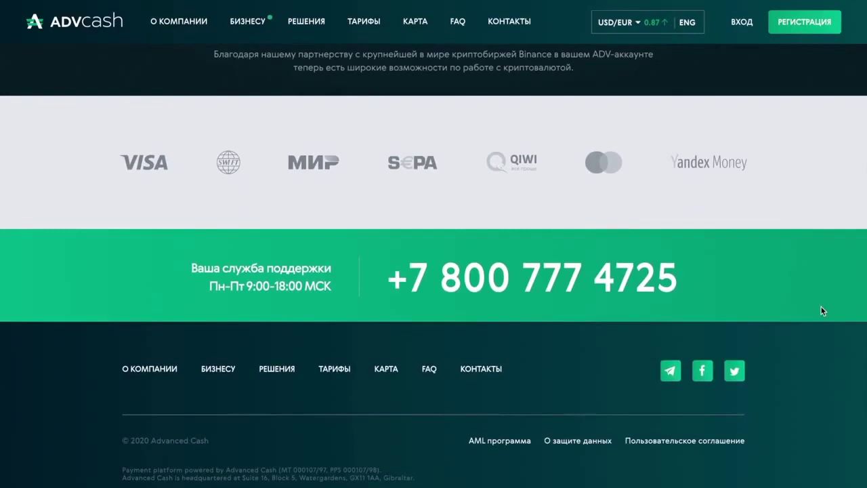
scroll(820, 306, up, 10)
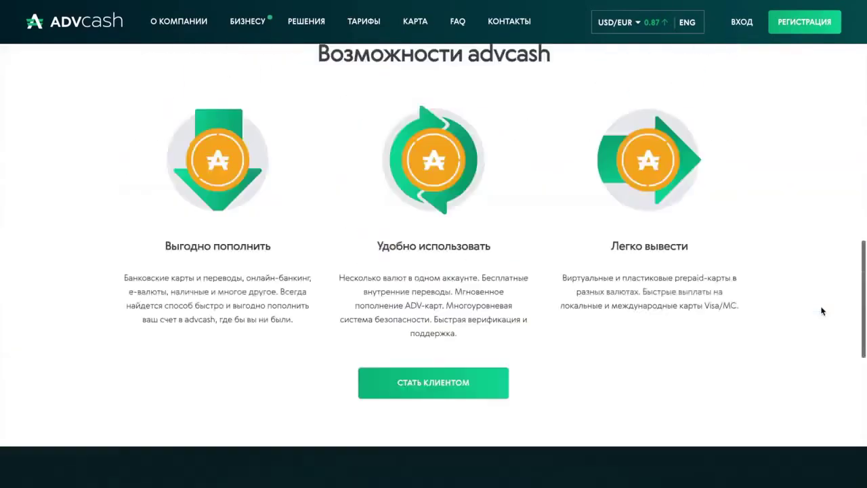
scroll(823, 311, up, 12)
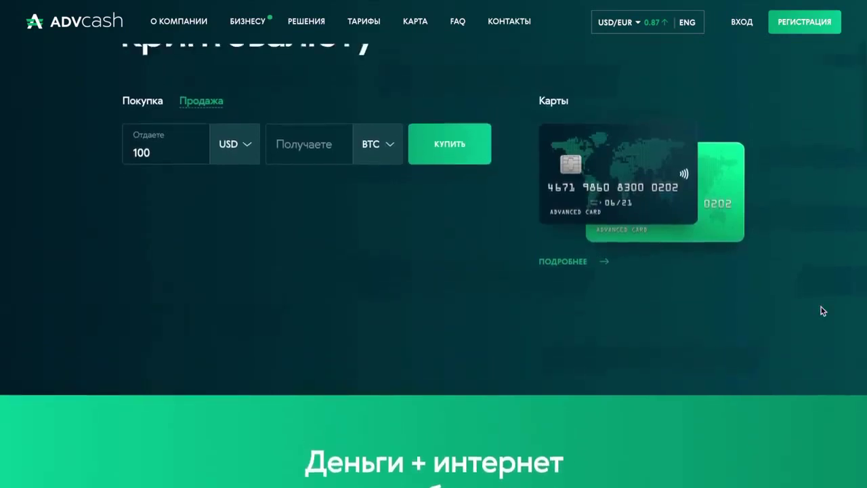
scroll(822, 311, up, 3)
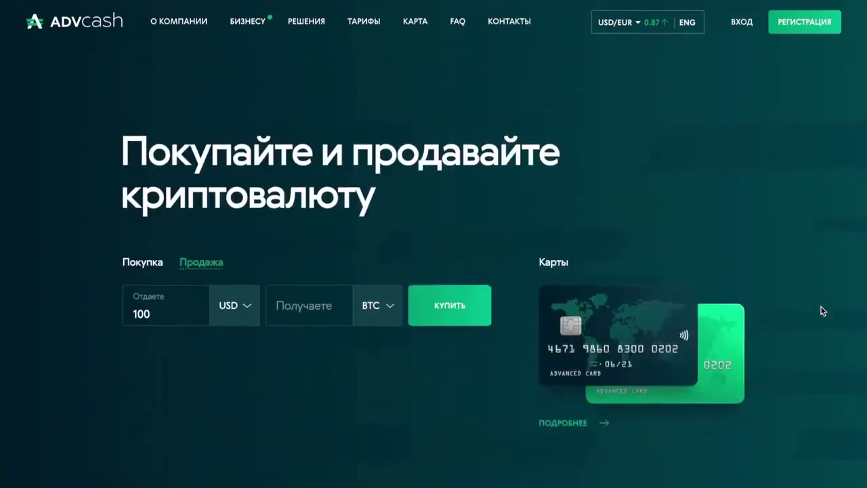
click(826, 24)
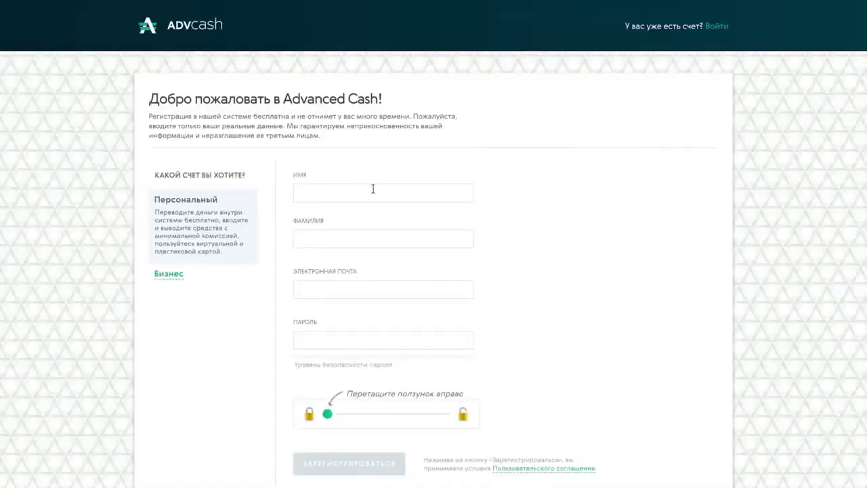
Step: Enter the account holder's first name and surname in the Имя and Фамилия fields
click(372, 189)
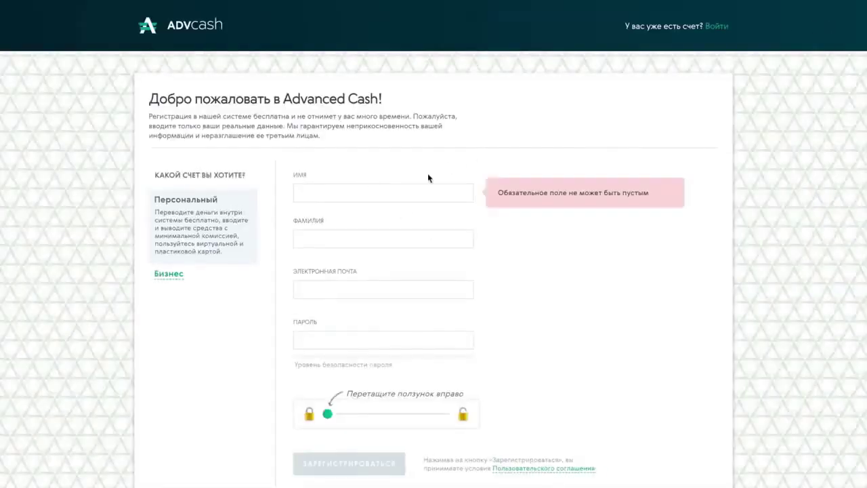
click(396, 192)
key(Tab)
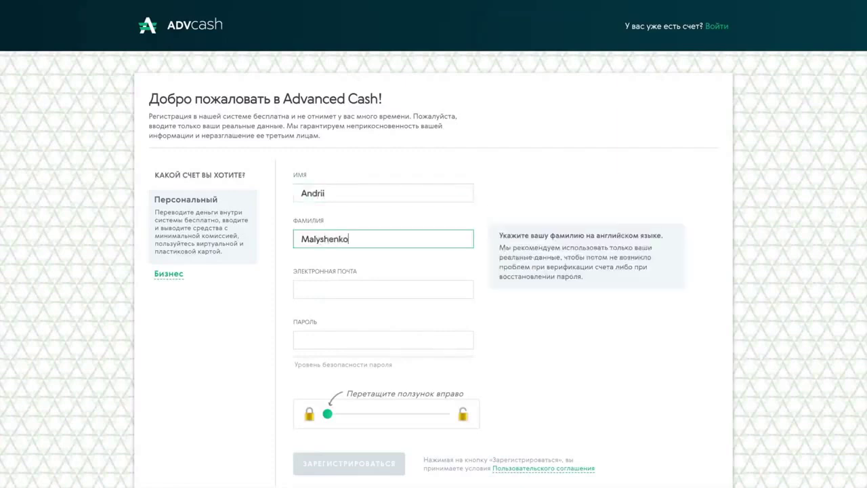
Step: Paste the e-mail and password, complete the slider check, and submit the registration
right_click(345, 286)
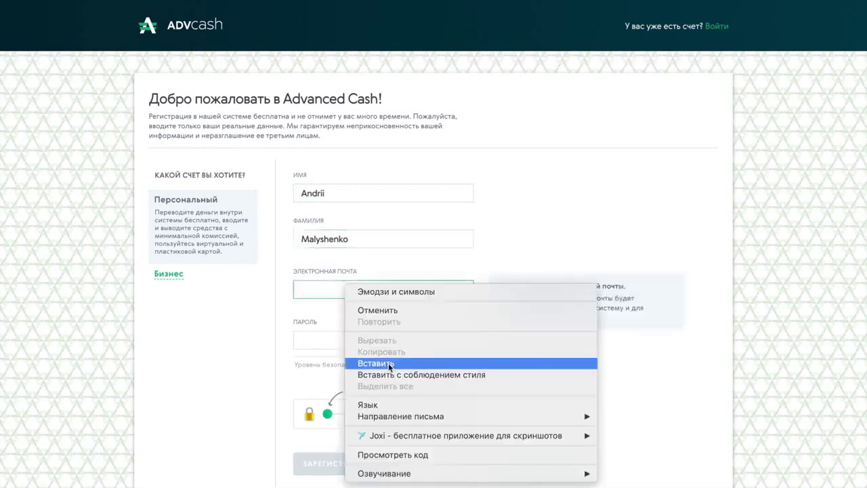
click(387, 360)
click(311, 340)
key(ctrl+v)
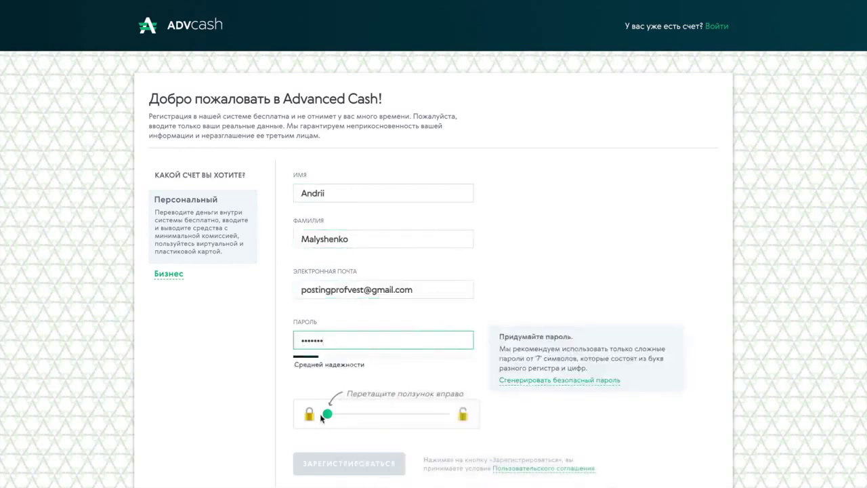
drag(328, 418, 446, 413)
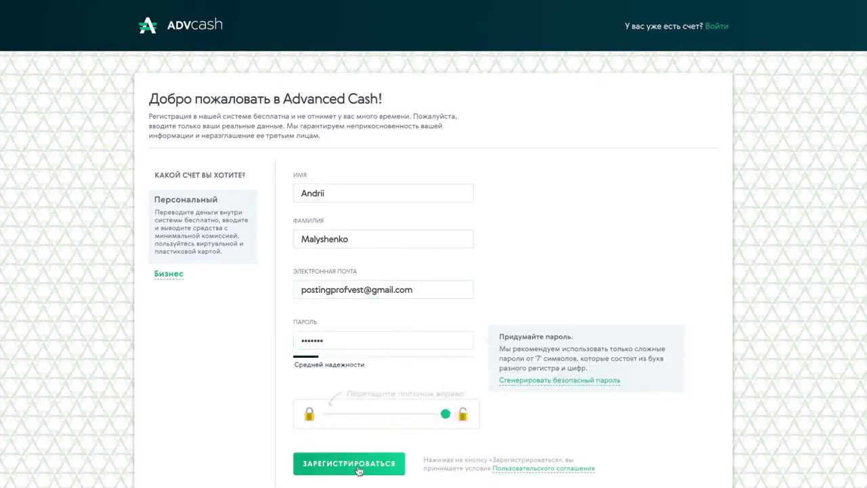
click(359, 470)
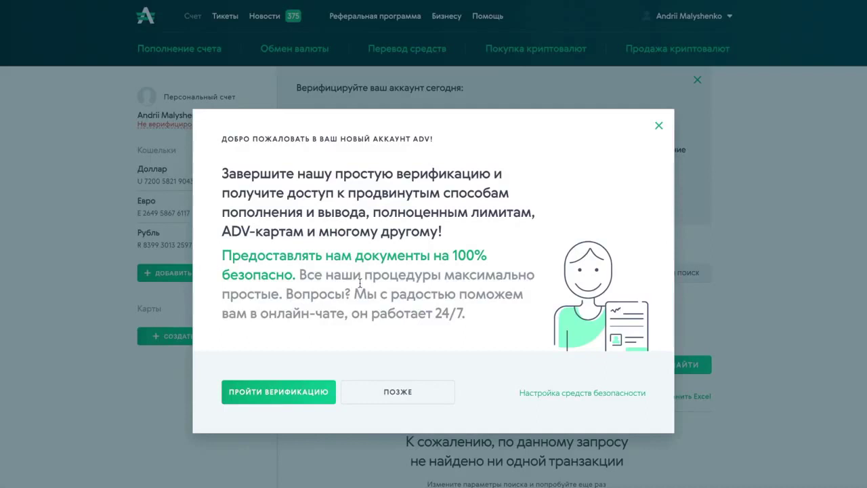
Step: Start verification from the welcome dialog and scroll down to the passport upload section
click(320, 393)
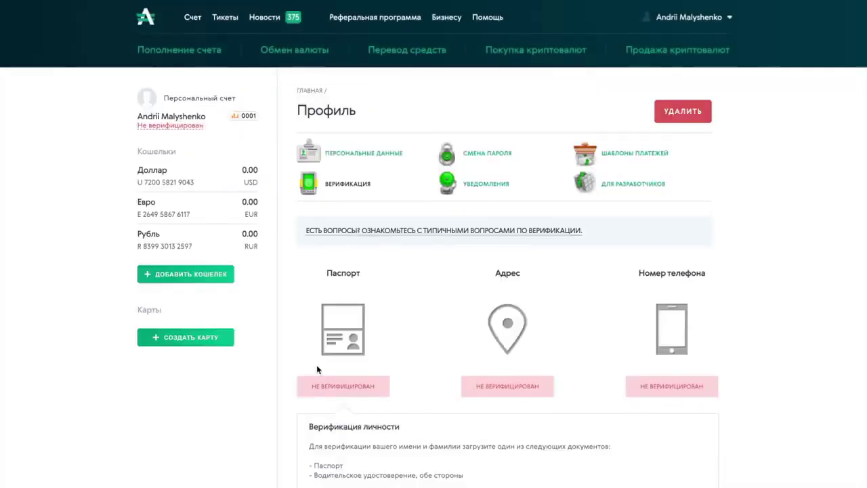
scroll(317, 367, down, 4)
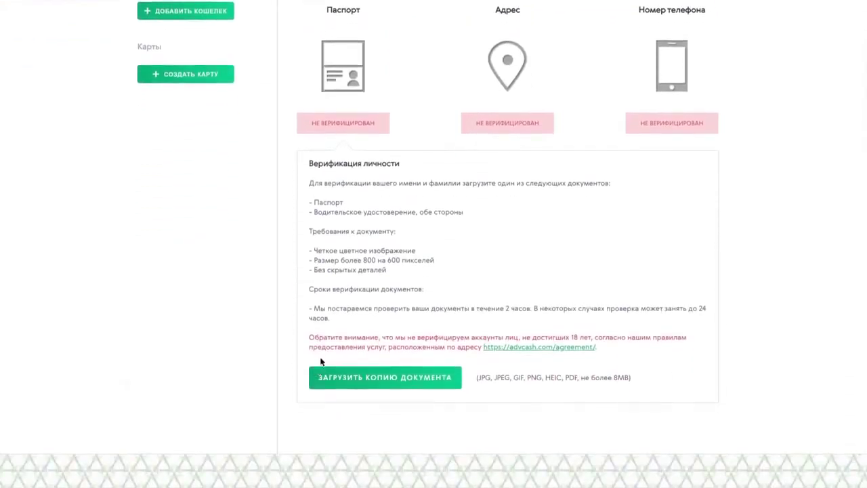
Step: Upload 2020-07-30 16.13.04.jpg from the PROFVEST.COM folder as the passport copy
click(380, 377)
double_click(322, 48)
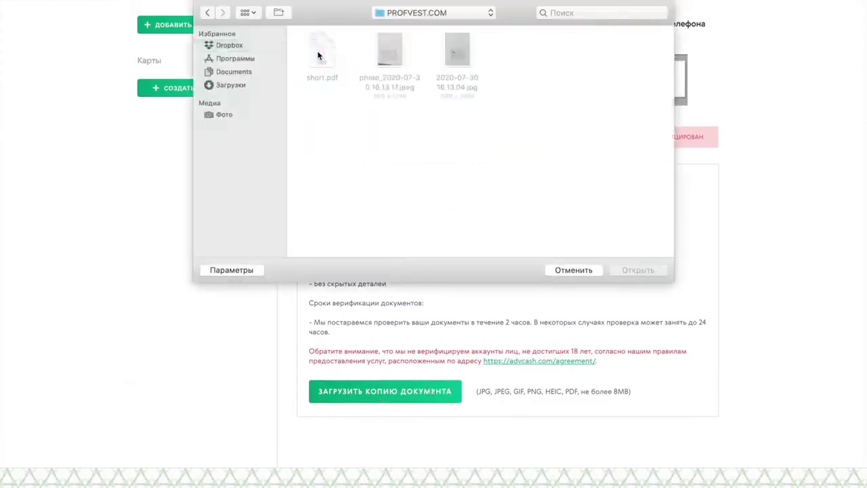
click(456, 46)
click(644, 270)
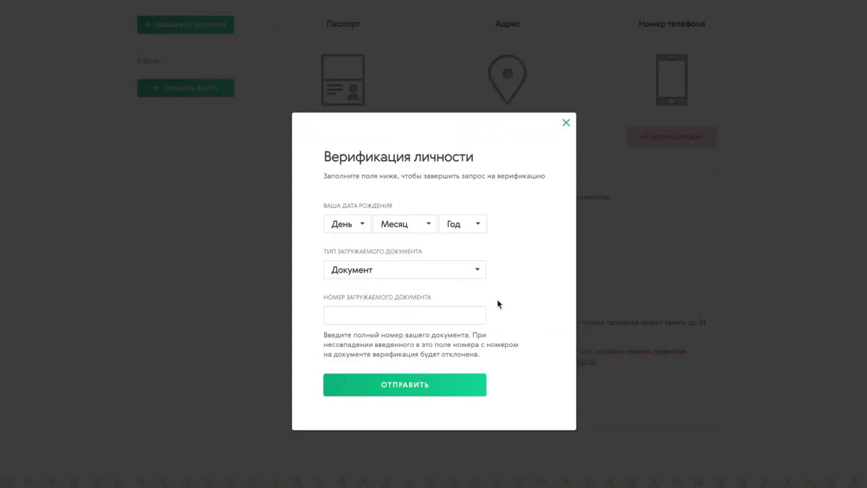
Step: Set document type to Паспорт, birth year to 2000, and enter the passport number
click(389, 277)
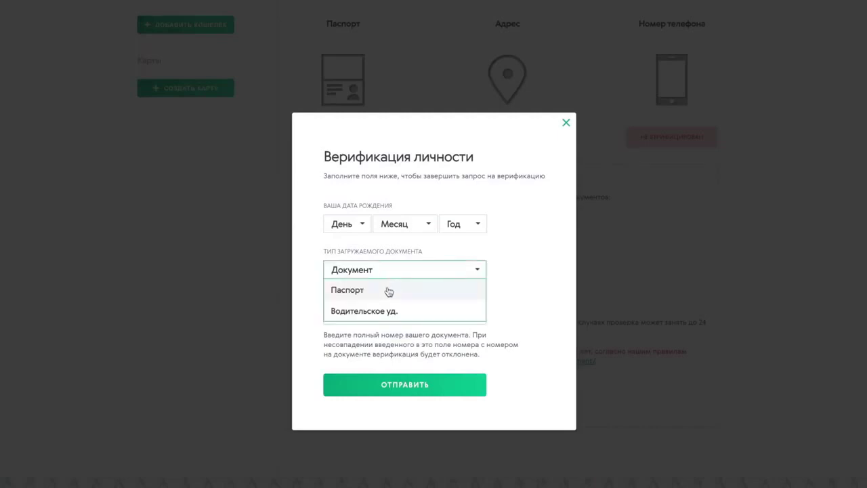
click(389, 292)
click(342, 224)
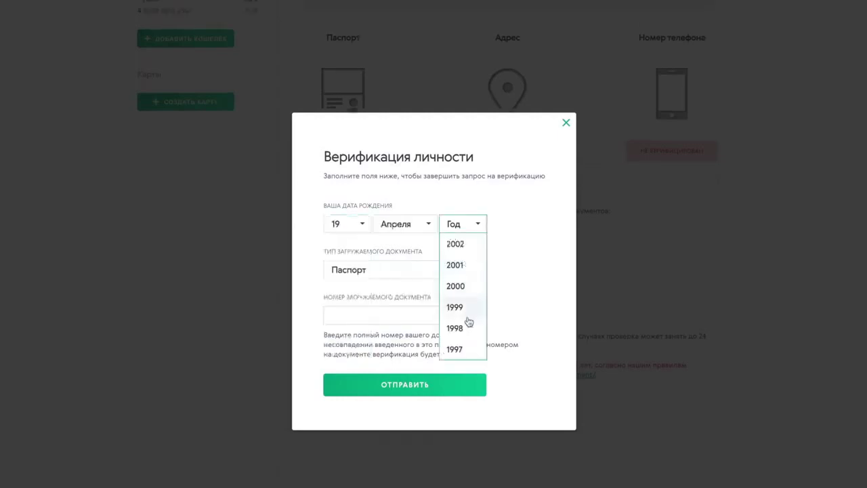
click(457, 285)
click(433, 316)
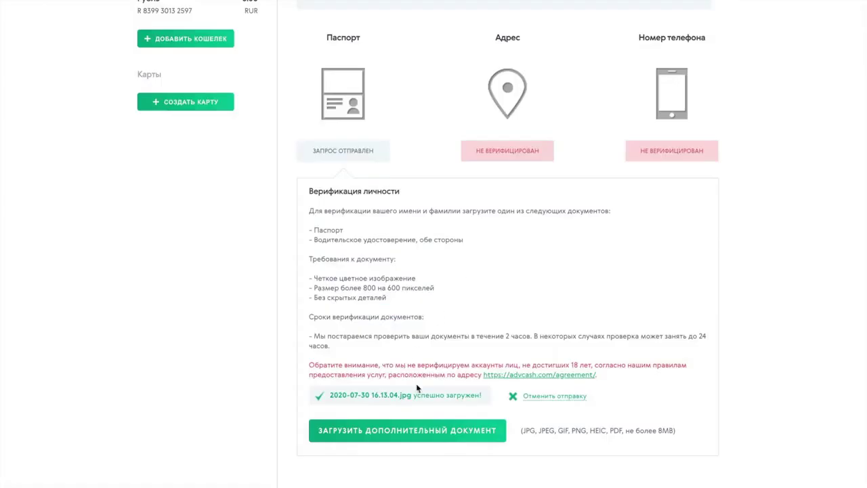
Step: Upload photo_2020-07-30 16.13.17 as the second passport photo
click(441, 432)
click(386, 68)
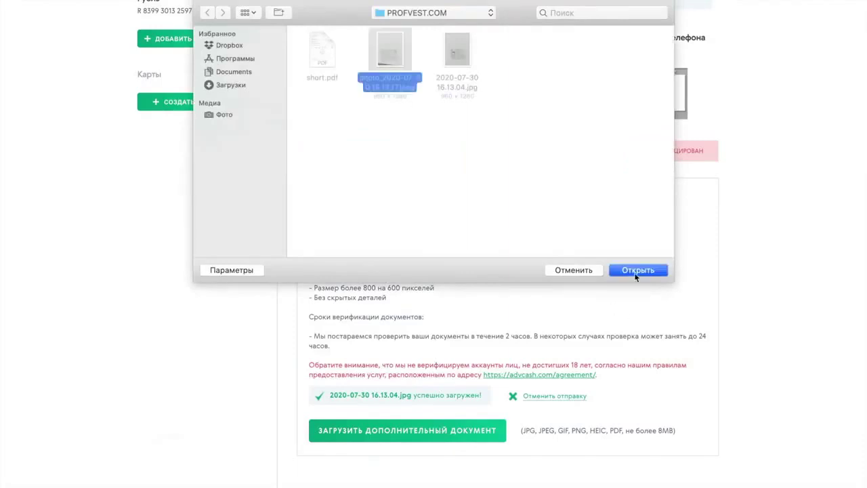
click(649, 274)
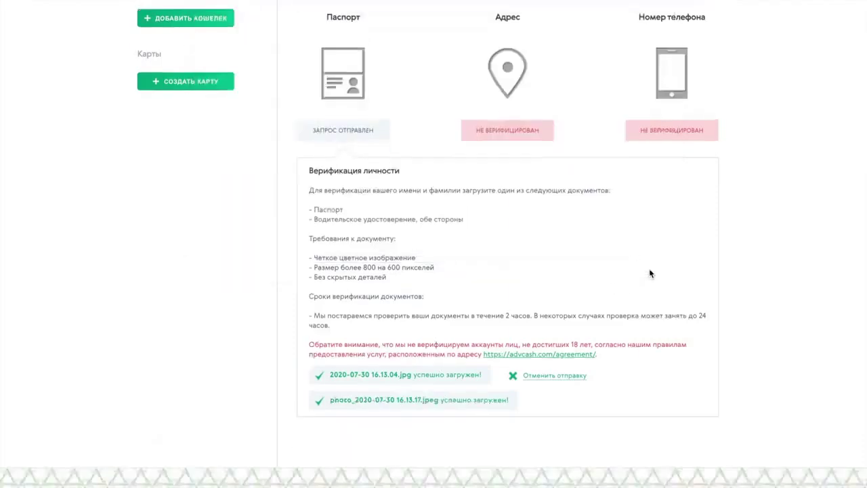
Step: Upload short.pdf as the address document and send the address verification request
scroll(649, 273, up, 1)
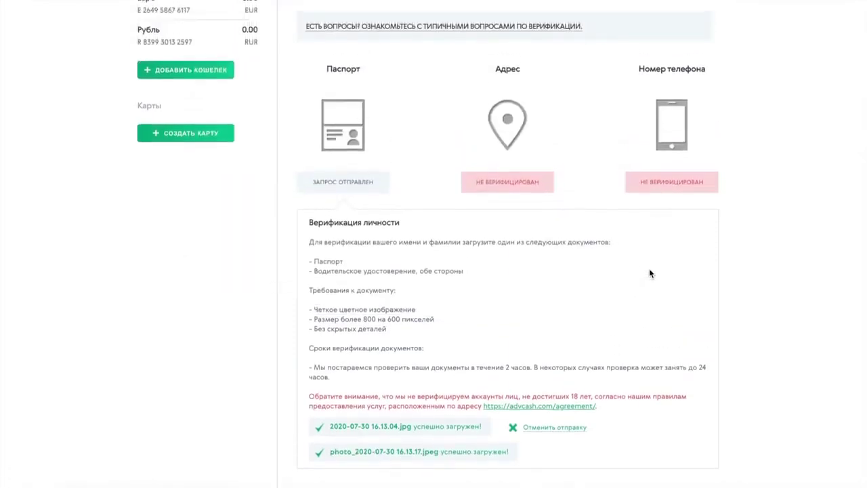
click(526, 134)
scroll(485, 271, down, 1)
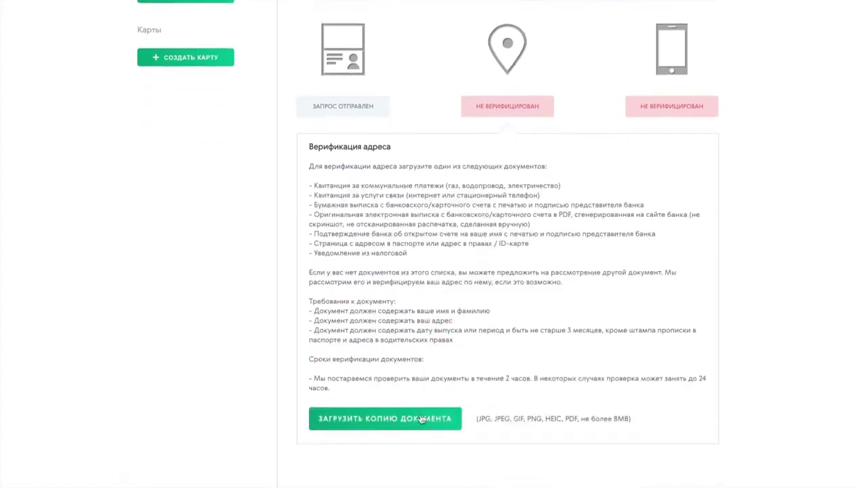
click(420, 419)
click(321, 57)
click(647, 271)
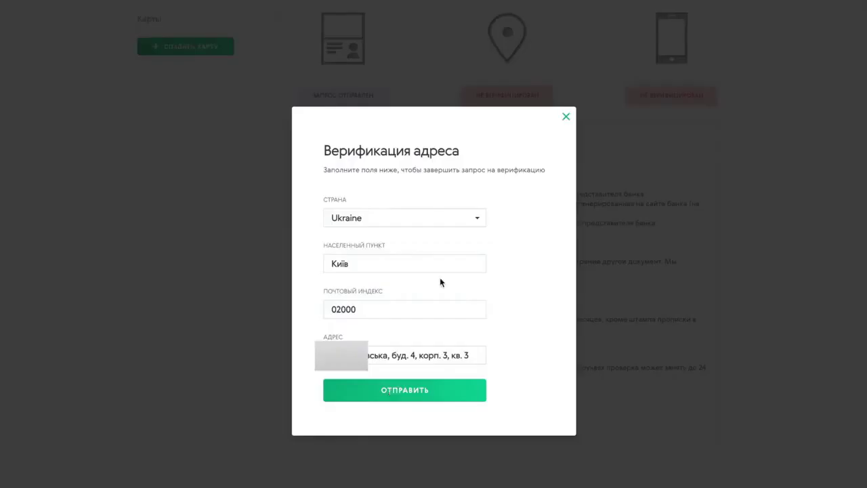
click(435, 400)
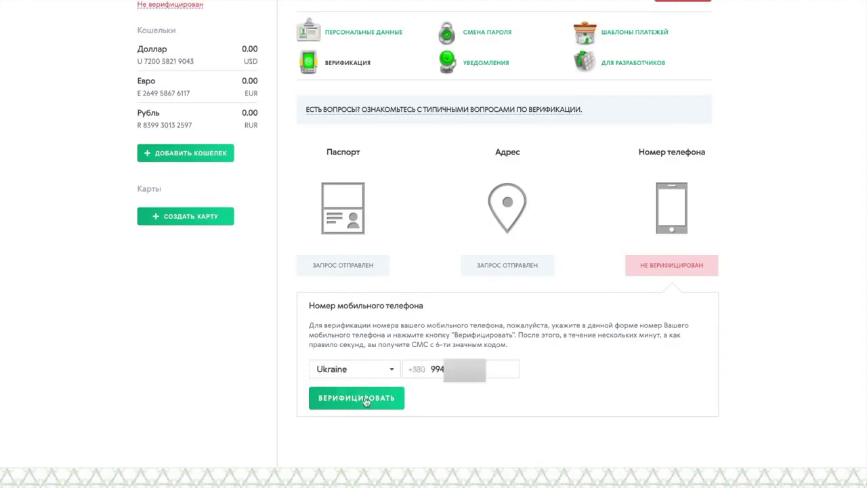
Step: Request an SMS code, enter the received code, and verify the phone number
click(365, 401)
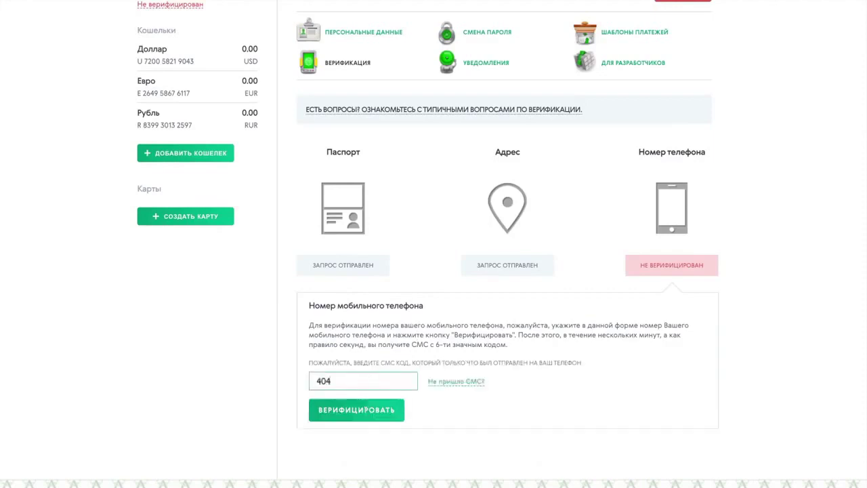
click(370, 403)
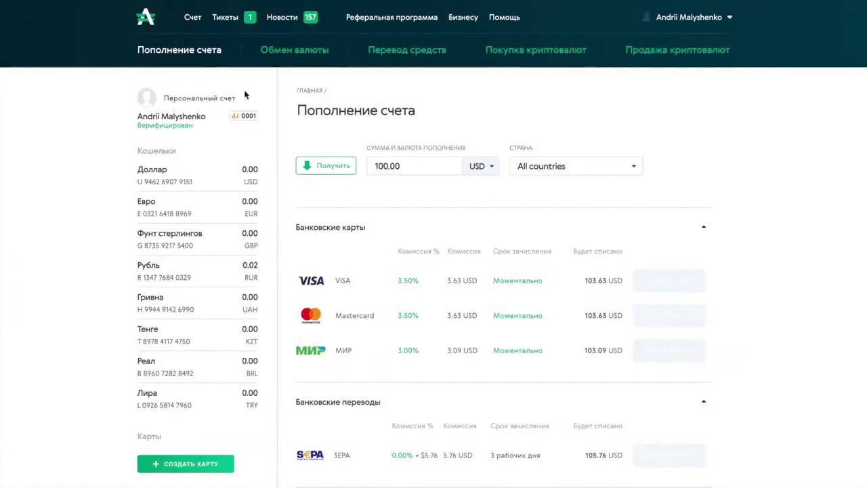
Step: Browse the deposit methods, keep USD as the currency, and set the country to Albania
scroll(570, 204, down, 6)
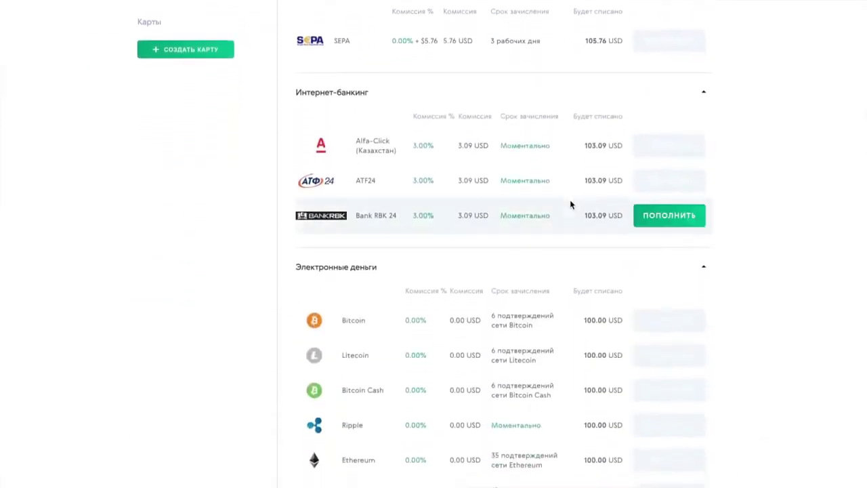
scroll(569, 204, down, 2)
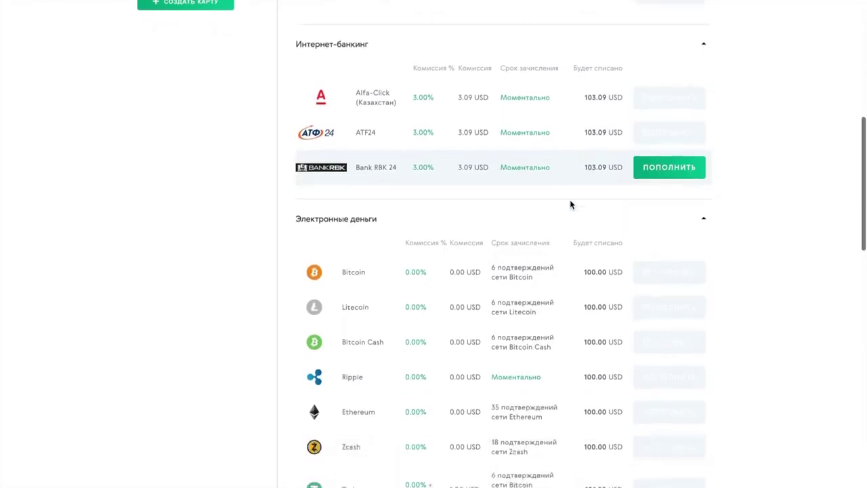
scroll(570, 200, down, 1)
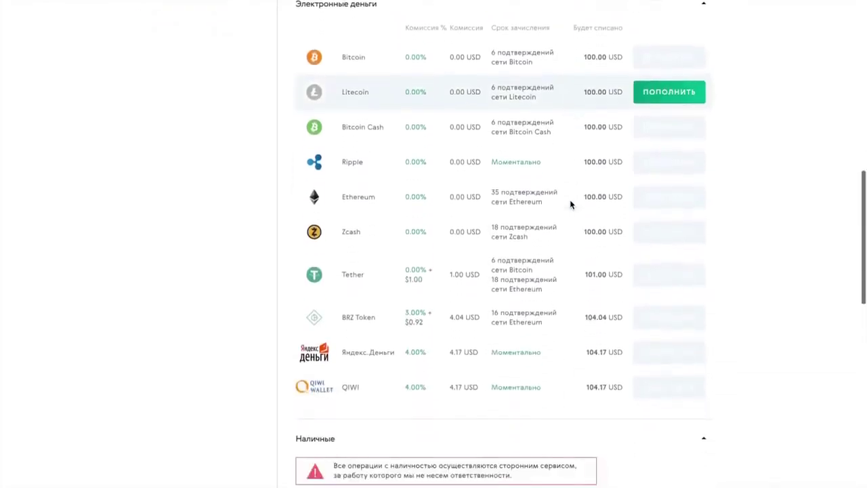
key(Home)
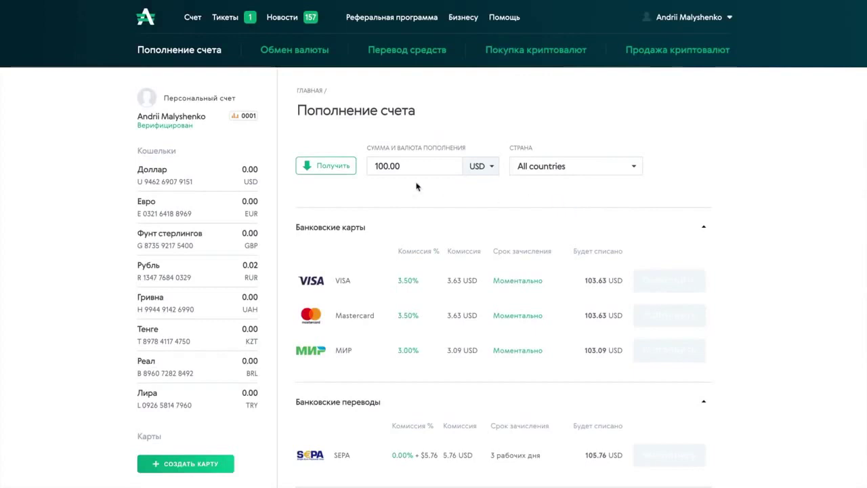
click(478, 168)
click(505, 146)
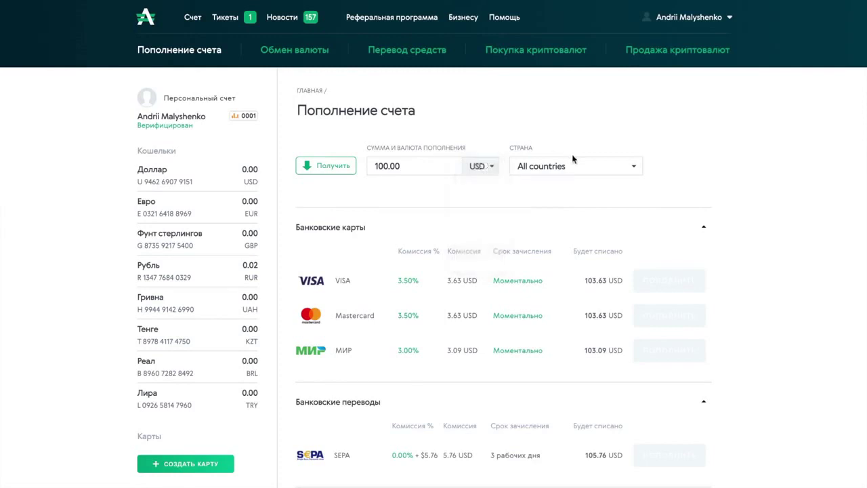
click(572, 163)
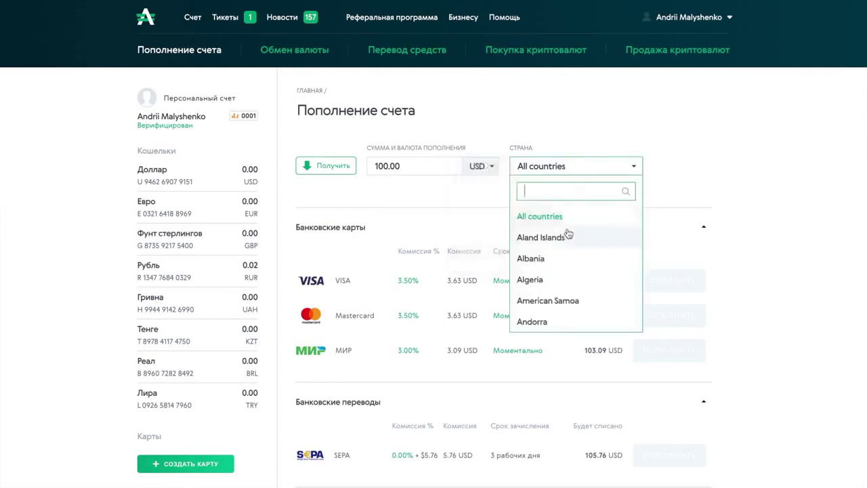
click(573, 256)
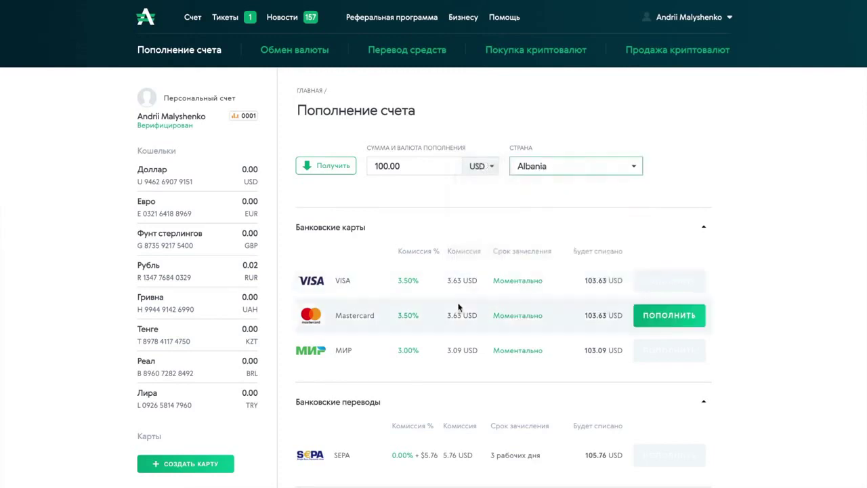
scroll(459, 306, down, 3)
scroll(459, 307, down, 7)
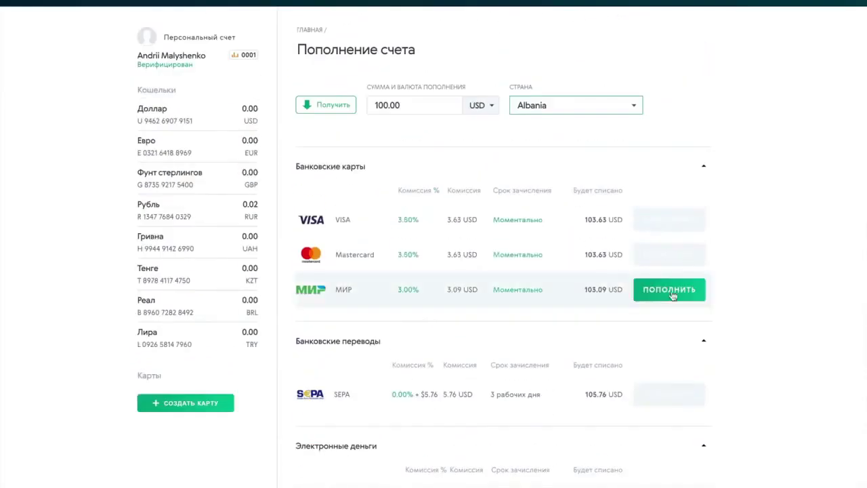
scroll(671, 294, up, 1)
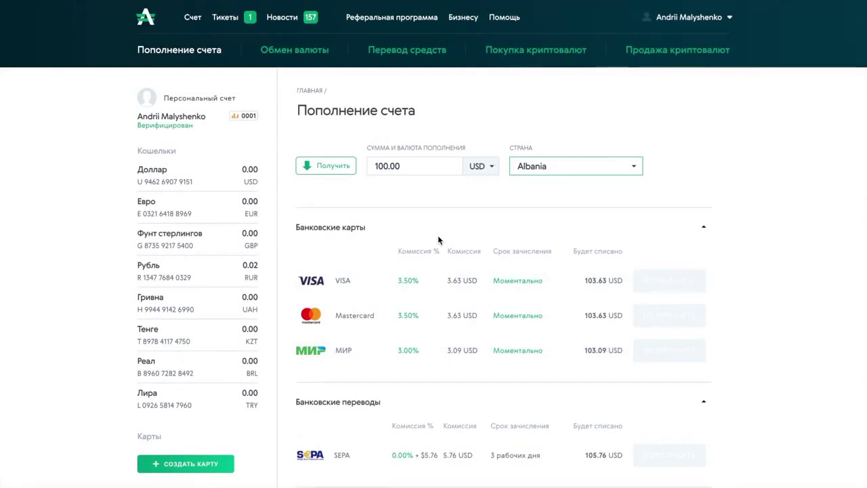
scroll(438, 237, down, 2)
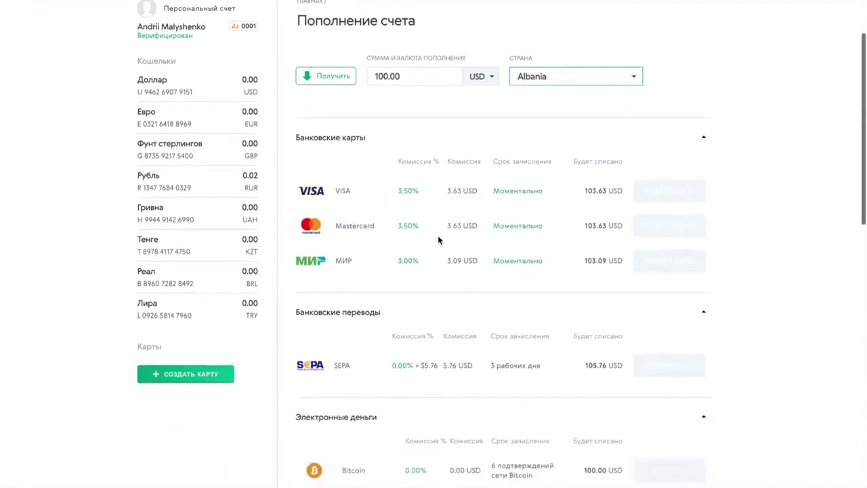
scroll(438, 235, down, 4)
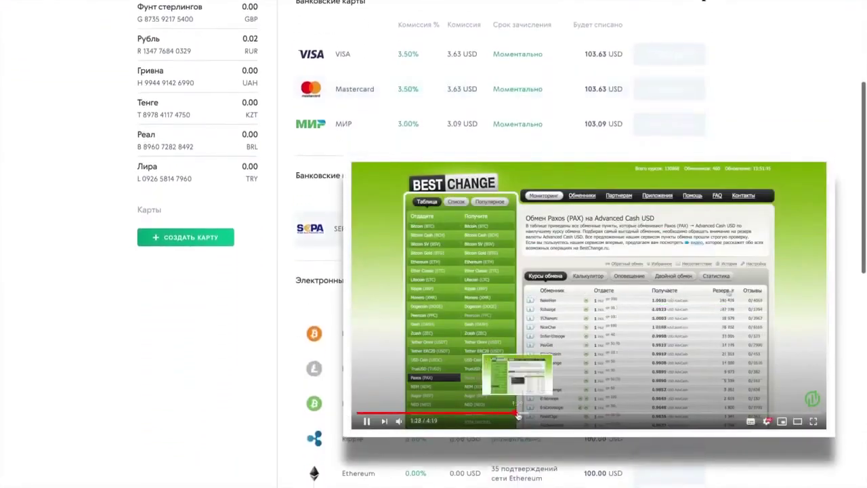
scroll(437, 235, down, 3)
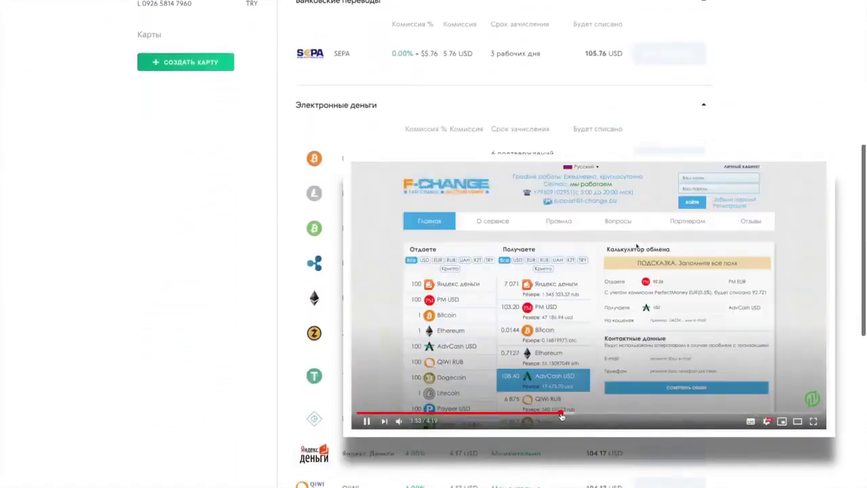
scroll(494, 244, down, 3)
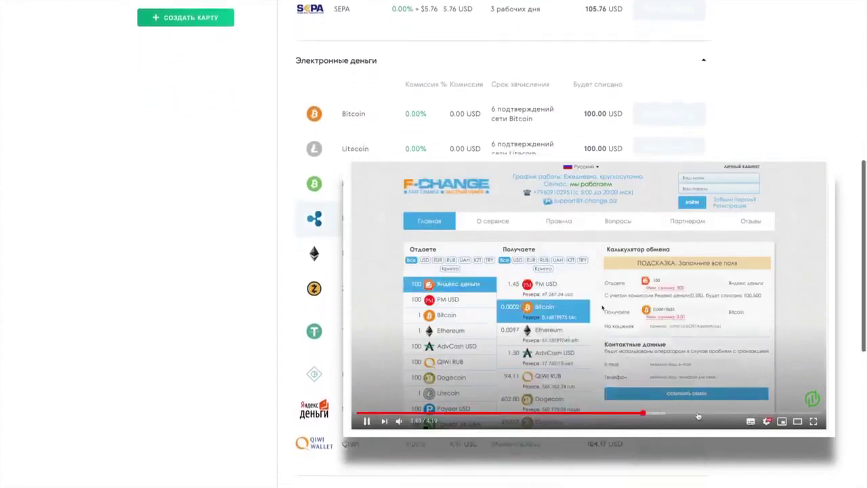
scroll(494, 244, down, 4)
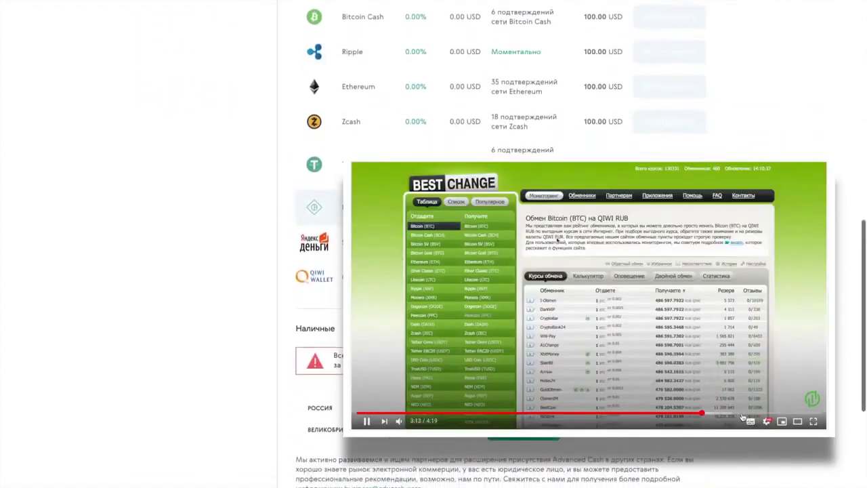
scroll(438, 236, down, 4)
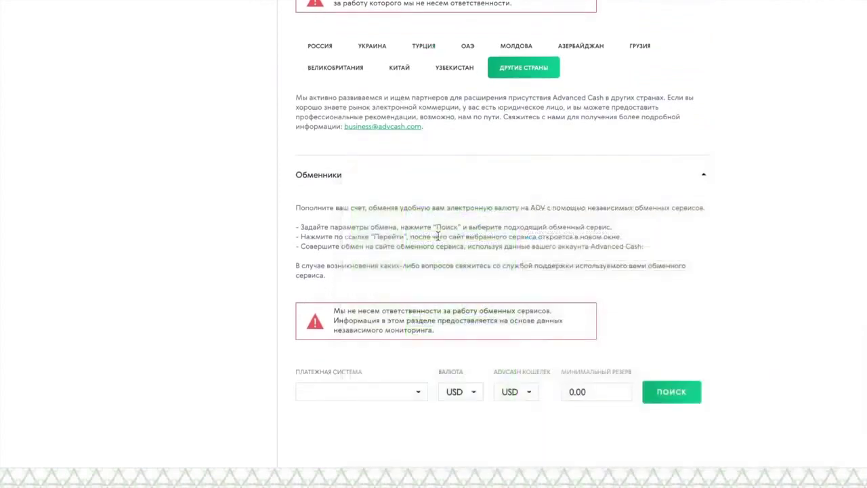
scroll(438, 235, up, 1)
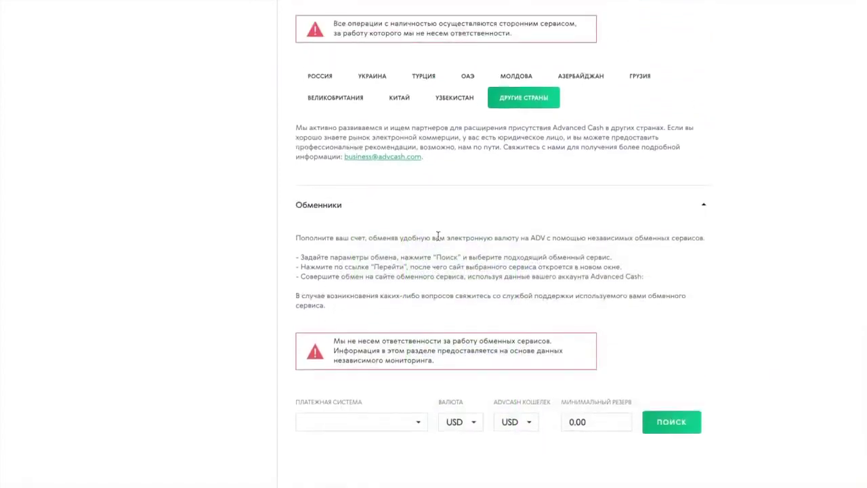
scroll(437, 235, down, 1)
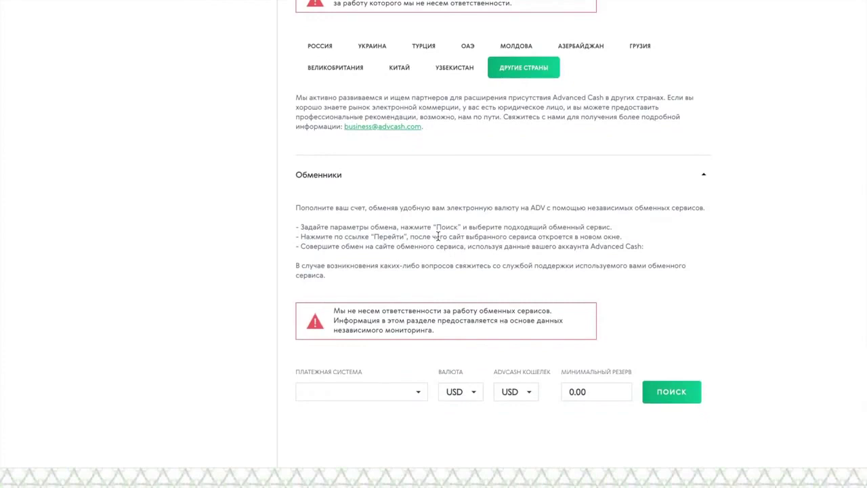
scroll(437, 235, up, 5)
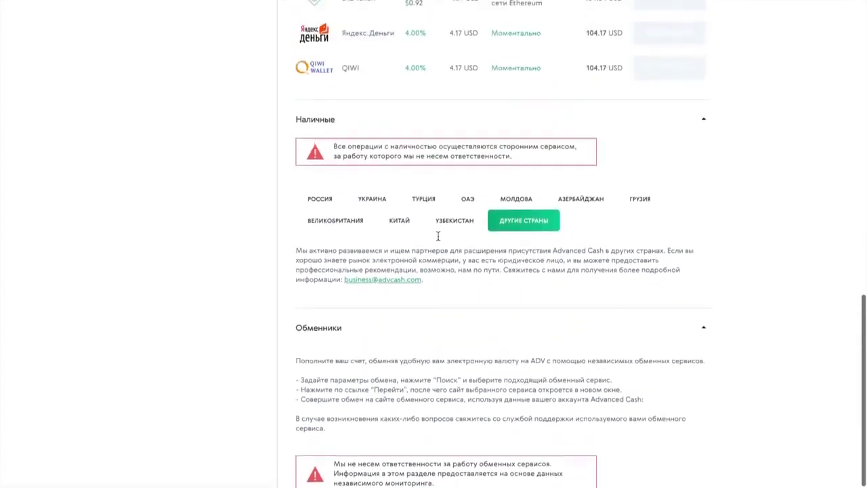
scroll(437, 240, up, 20)
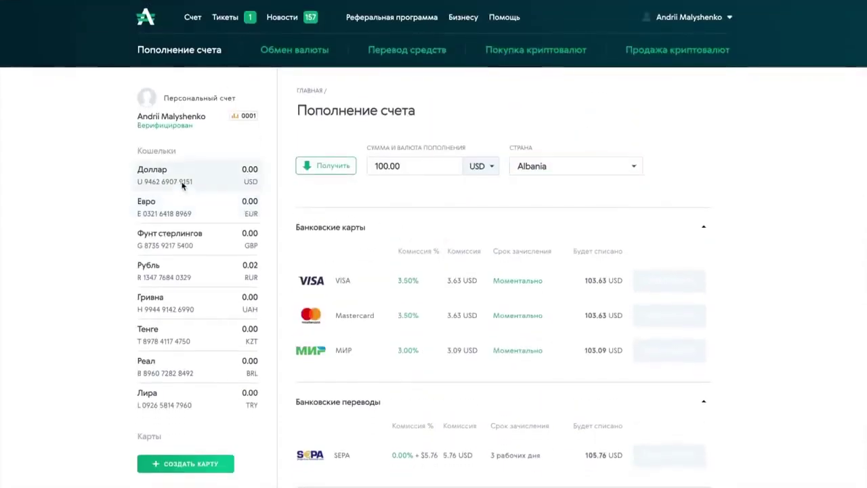
Step: Highlight the Dollar wallet number, then clear the selection
drag(198, 186, 148, 179)
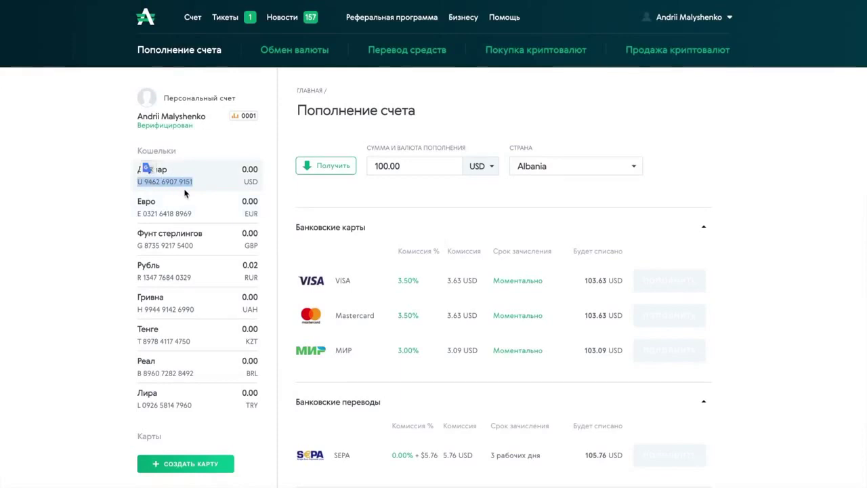
click(50, 220)
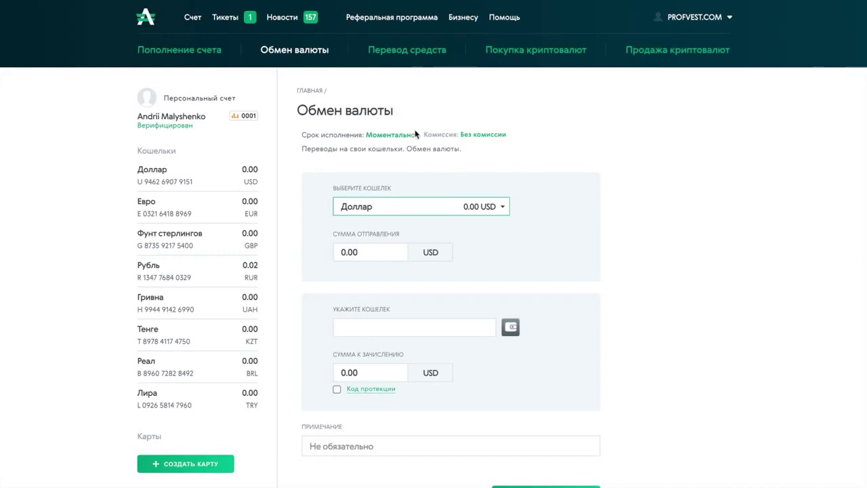
Step: Expand the wallet dropdown to choose the exchange source
click(486, 207)
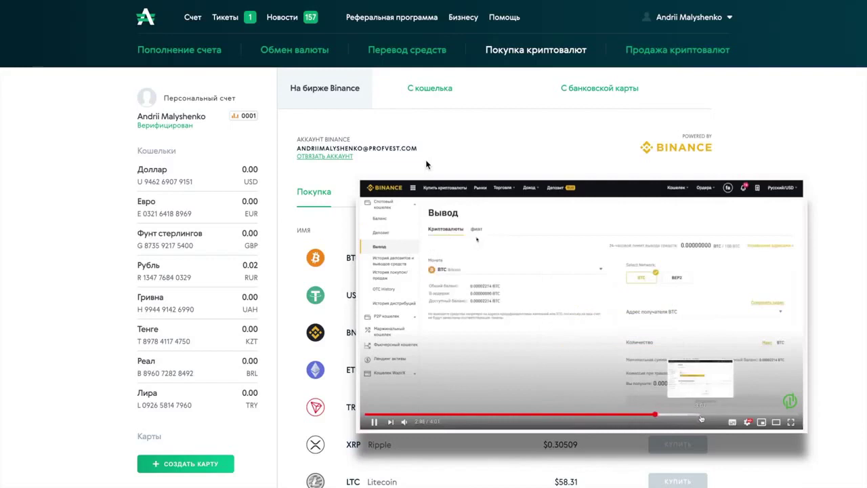
Step: Show the С банковской карты crypto purchase options and inspect the Bitcoin row
click(601, 95)
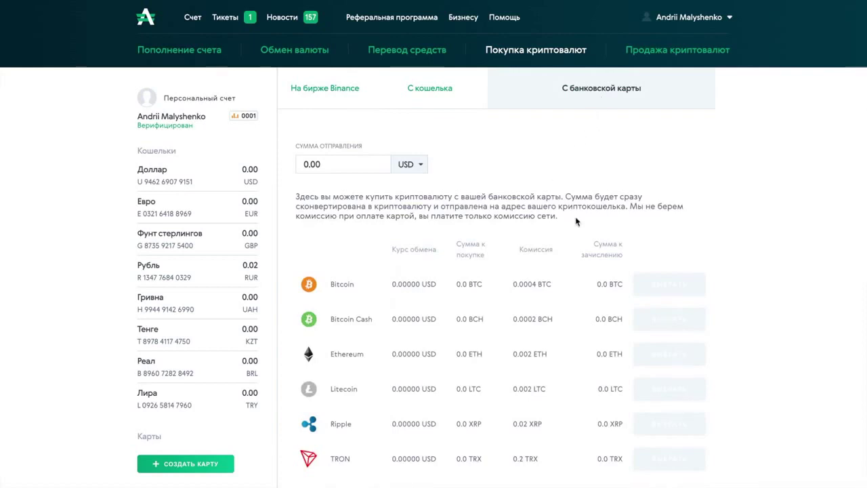
mouse_move(662, 286)
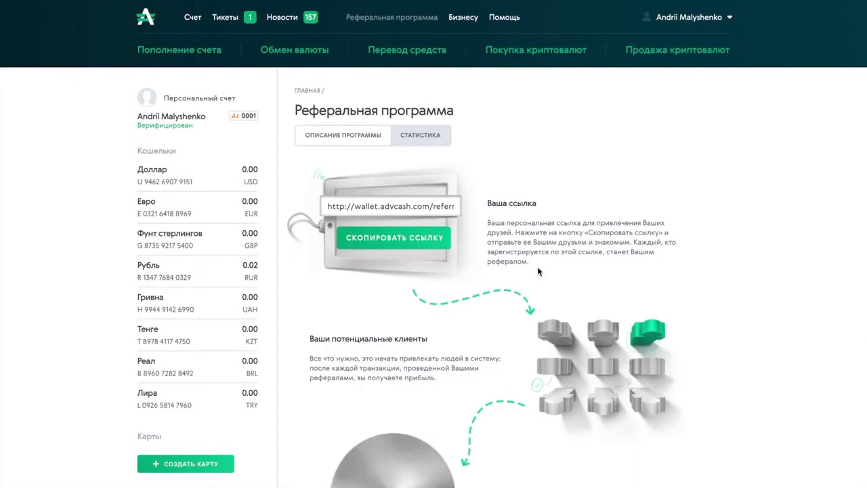
Step: Scroll the referral page, then go to the ADV card ordering page via Создать карту
scroll(539, 271, down, 1)
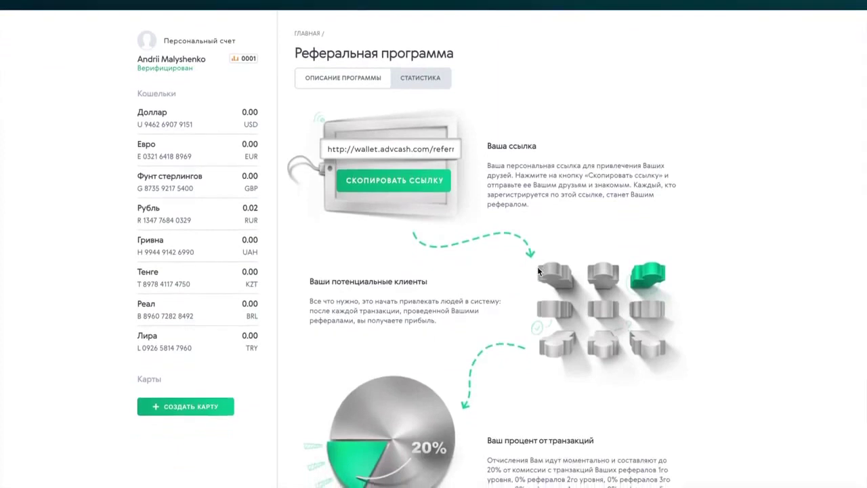
scroll(538, 271, down, 3)
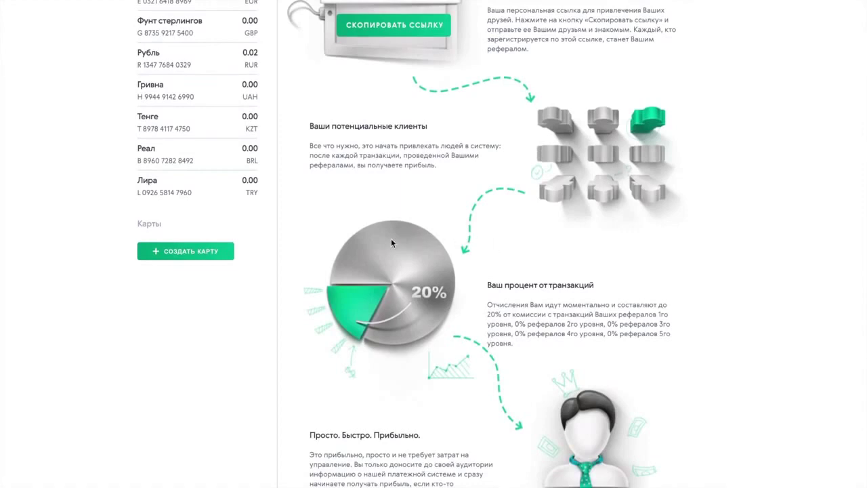
click(209, 256)
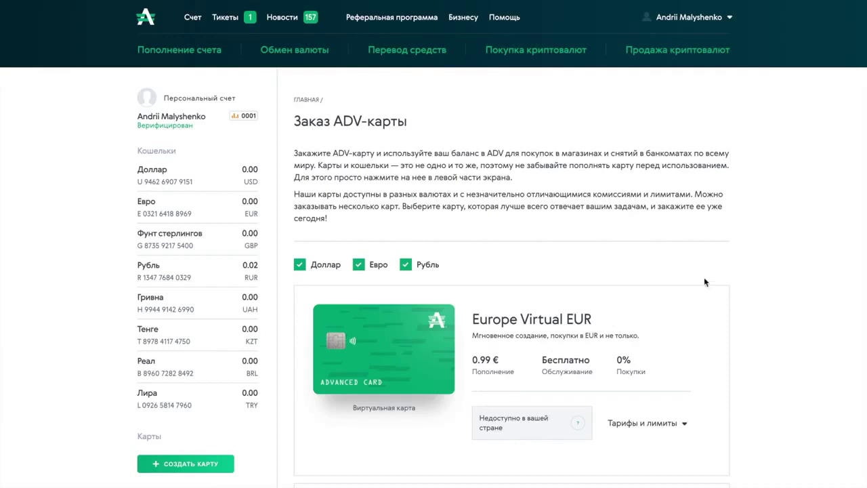
scroll(705, 282, down, 3)
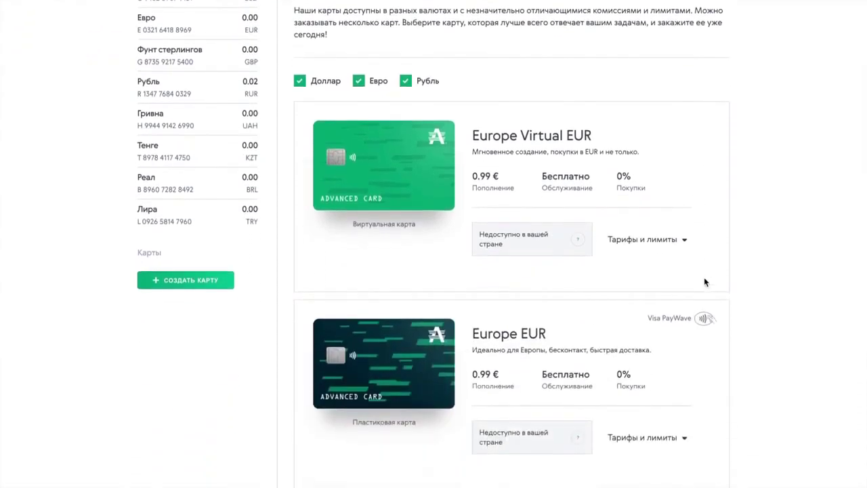
scroll(705, 282, down, 3)
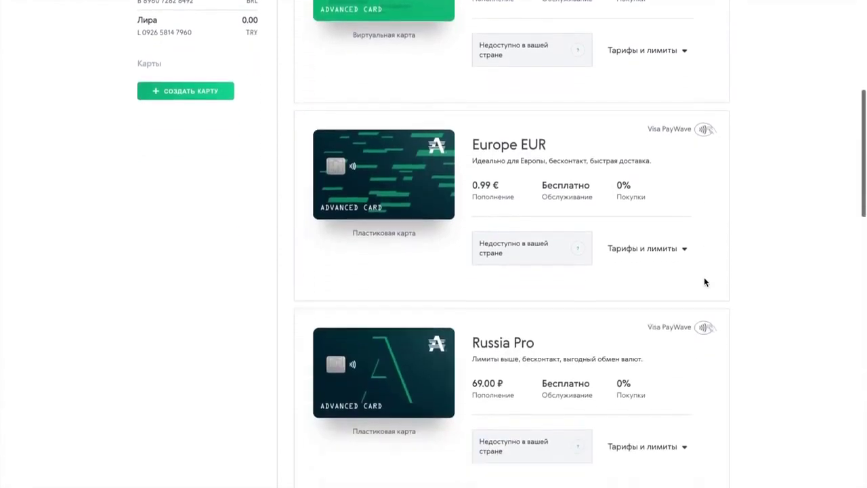
scroll(704, 282, down, 15)
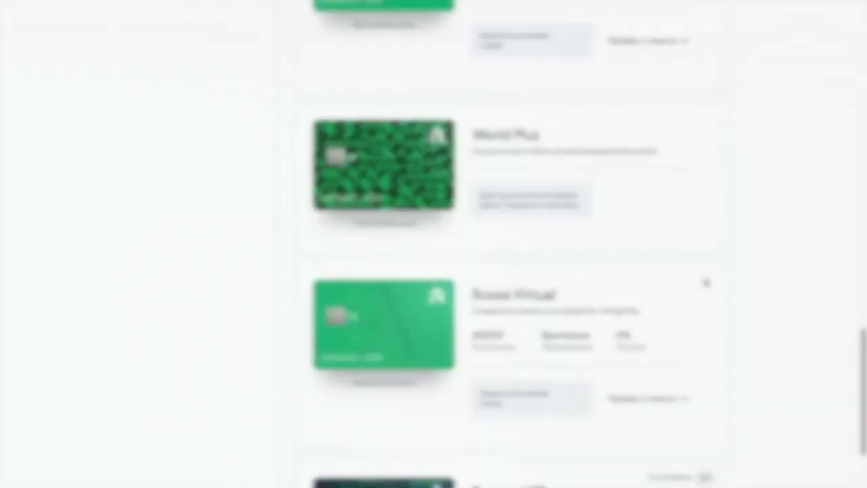